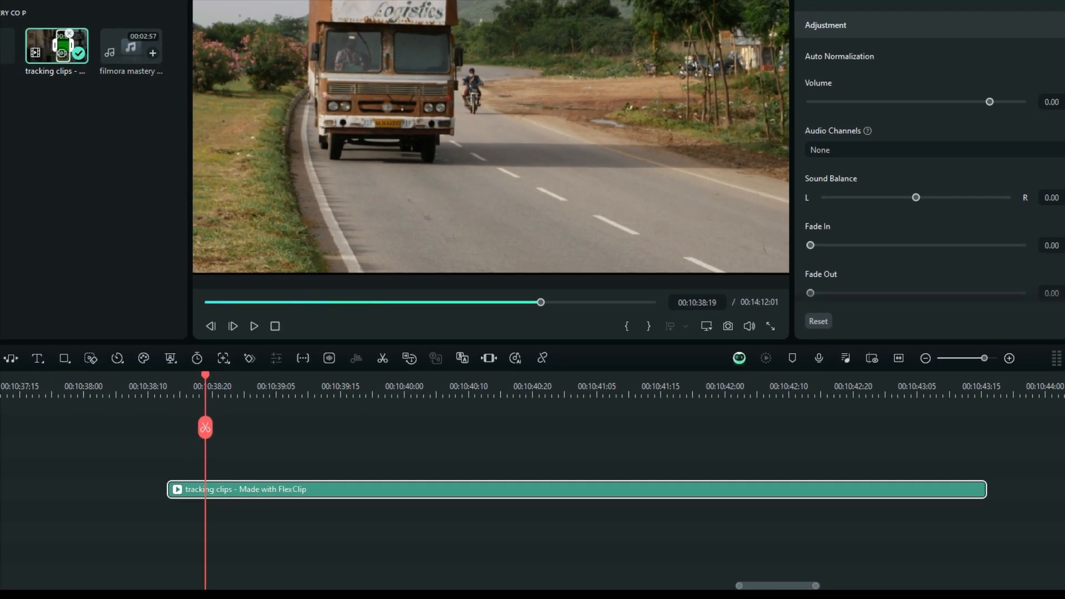
Step: Enable Planar Tracking for the selected truck video clip
left_click(810, 1)
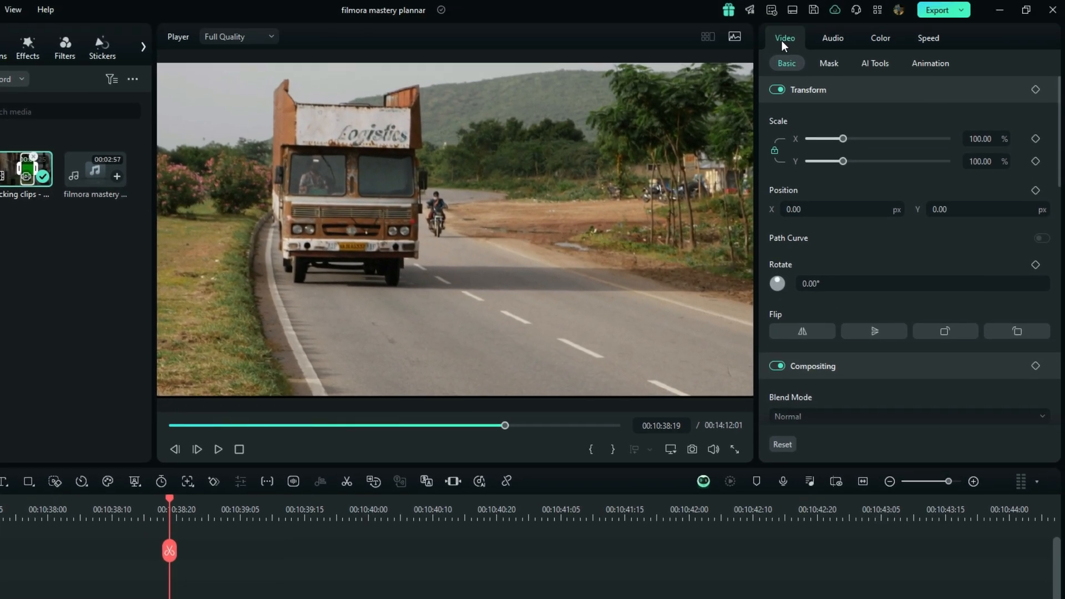
left_click(864, 69)
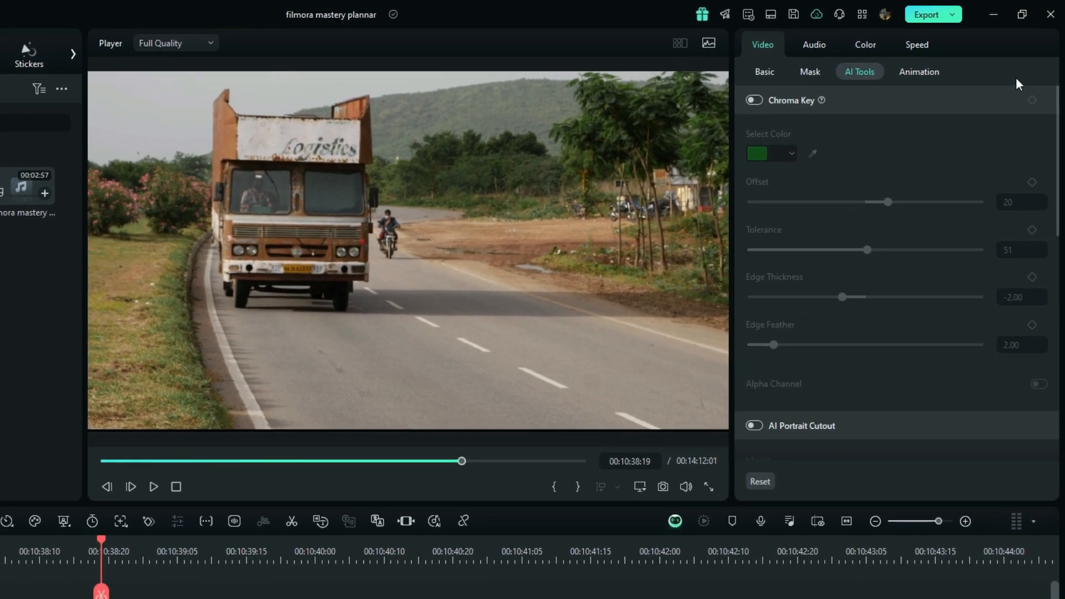
left_click_drag(1056, 88, 1040, 289)
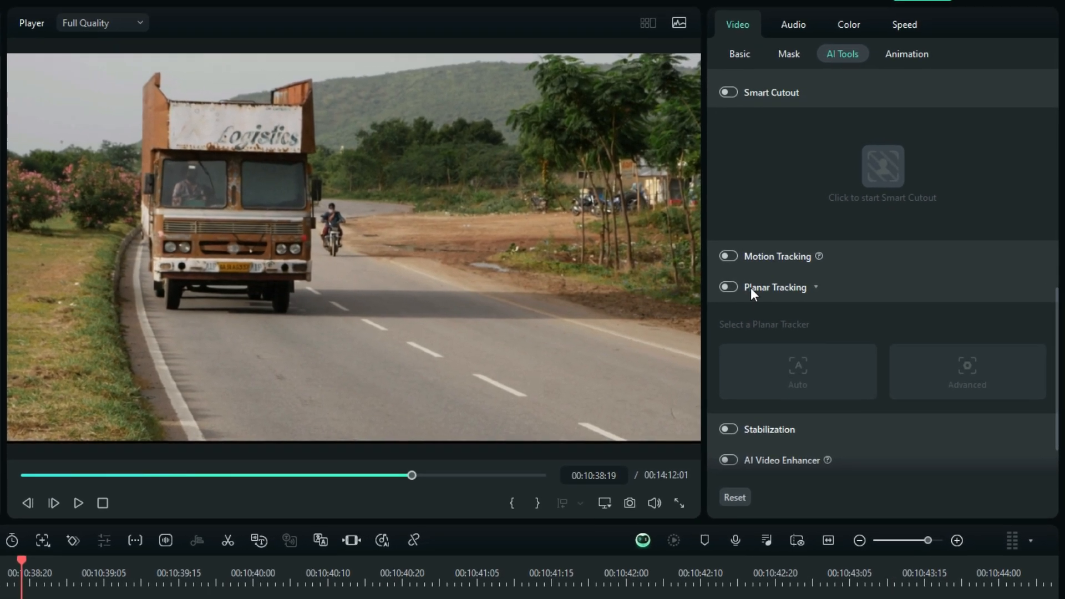
left_click(728, 286)
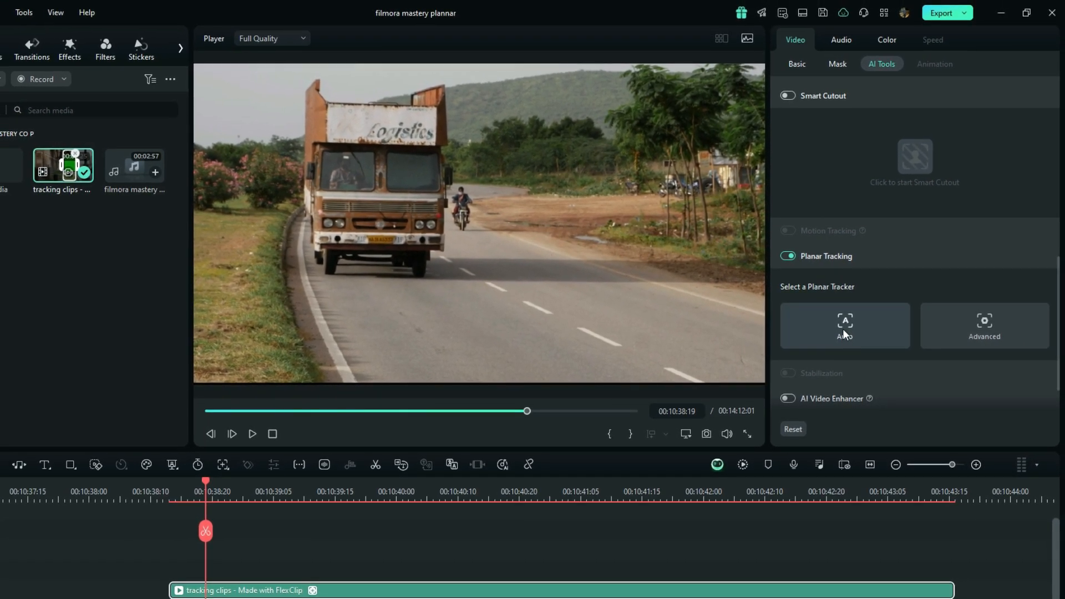
Step: Add an Auto planar tracker and fit its four corners to the truck's windshield
left_click(841, 328)
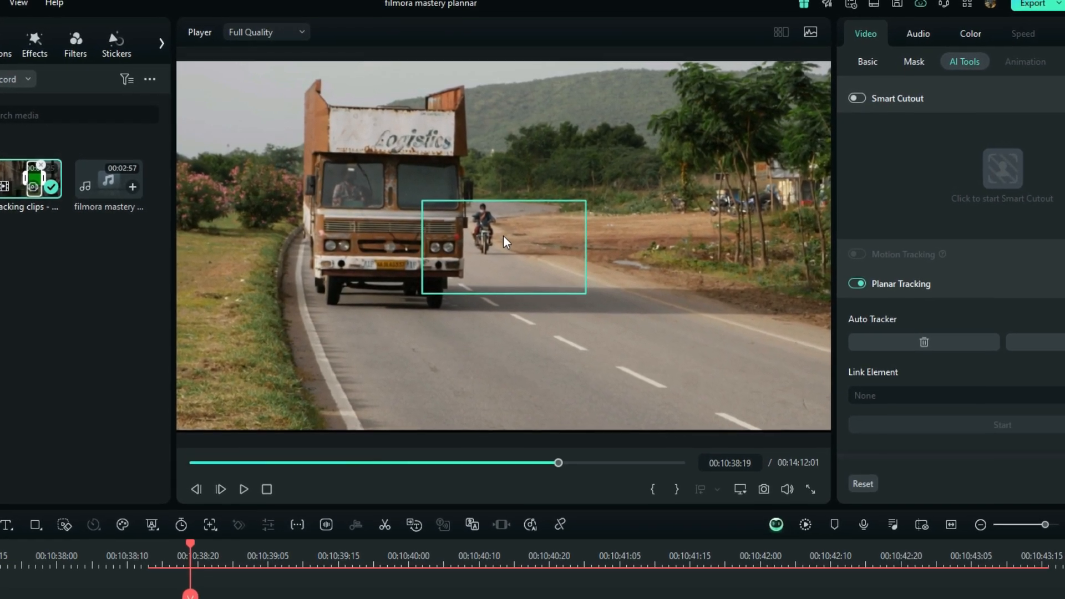
left_click_drag(499, 232, 410, 187)
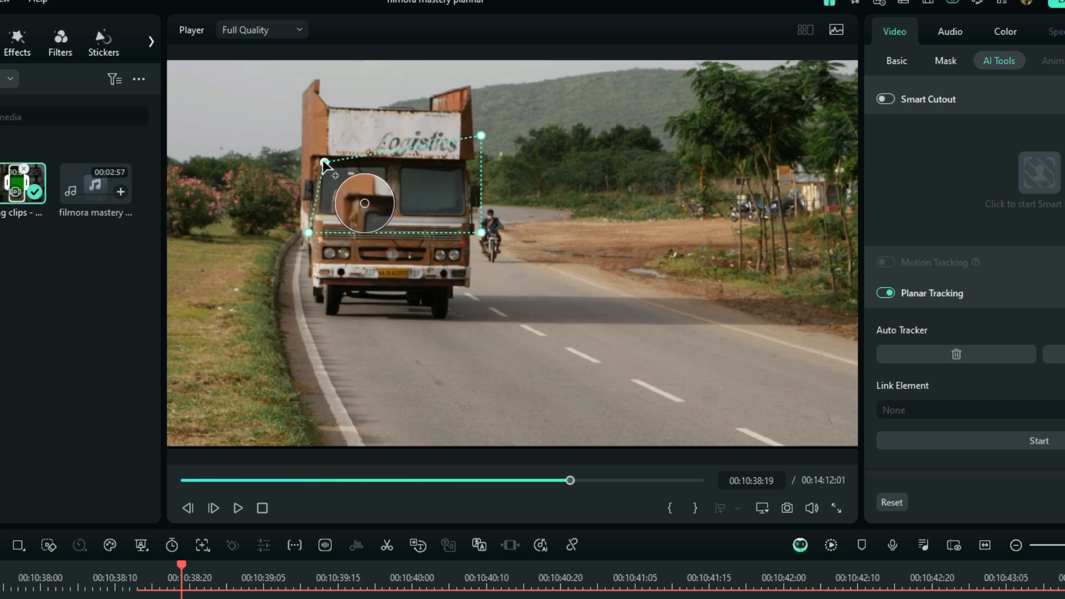
mouse_move(324, 162)
left_mouse_down()
mouse_move(329, 171)
mouse_move(322, 164)
left_mouse_up()
left_click_drag(308, 232, 319, 213)
left_click_drag(481, 135, 460, 162)
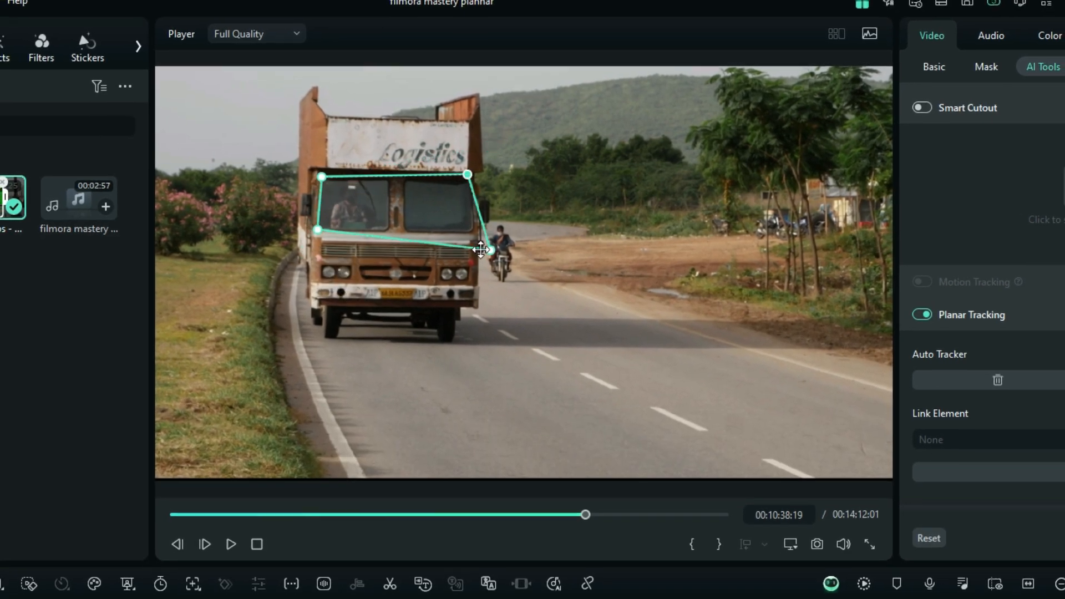
left_click_drag(489, 250, 474, 238)
left_click_drag(317, 229, 316, 233)
left_click_drag(321, 176, 320, 170)
left_click_drag(468, 174, 474, 173)
left_click_drag(317, 232, 326, 231)
left_click_drag(474, 174, 474, 175)
left_click_drag(329, 171, 331, 171)
left_click_drag(326, 231, 327, 230)
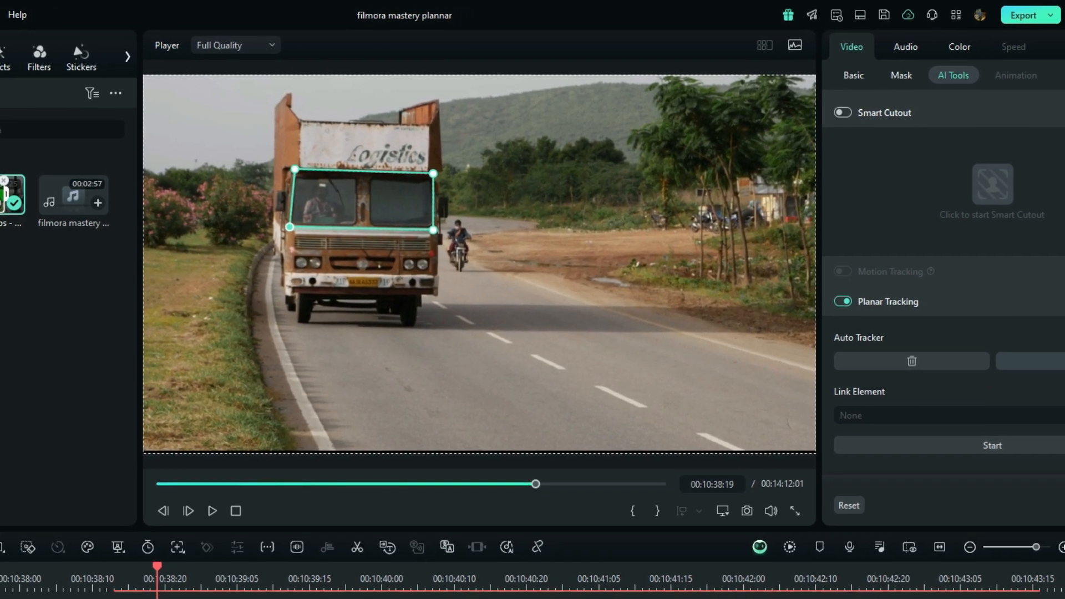
Step: Run the auto tracker and link the video Wondershare_Filmora_14(2160p) from the computer to it, accepting proxy file creation
left_click(1039, 364)
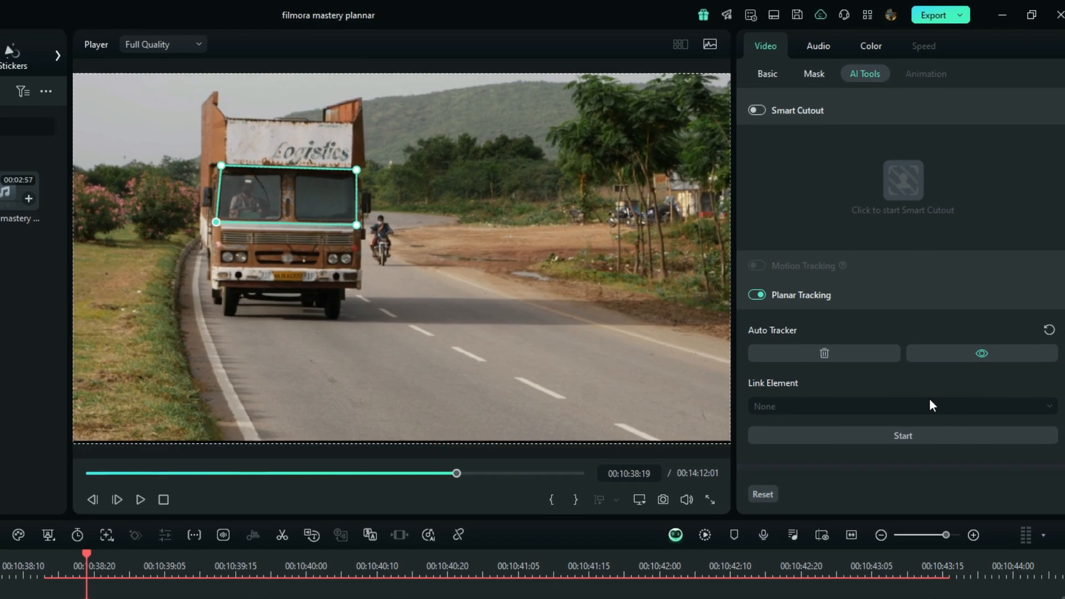
left_click(895, 436)
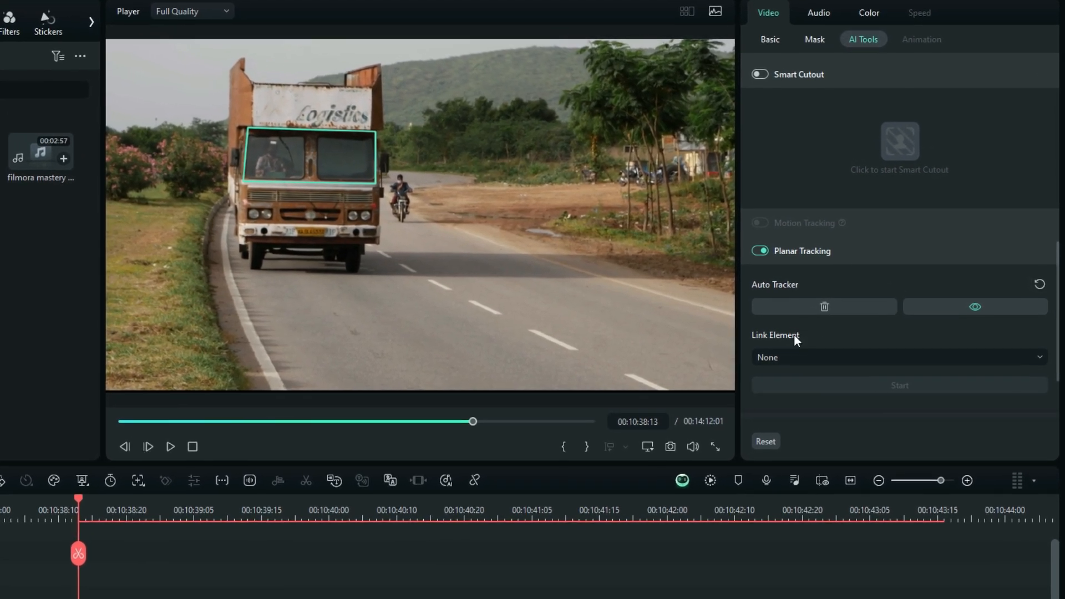
left_click(784, 358)
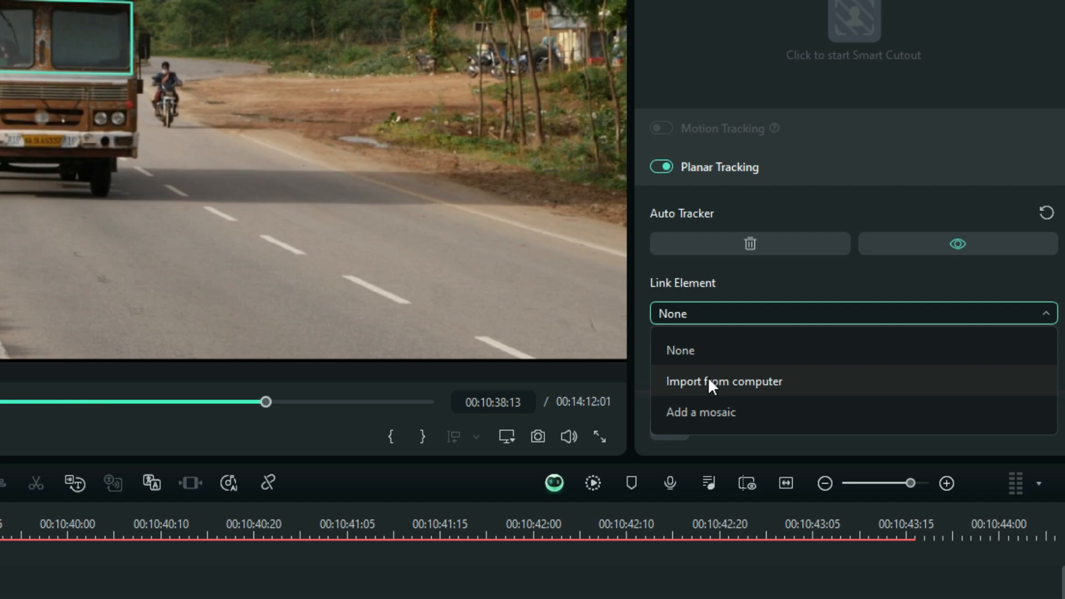
left_click(849, 345)
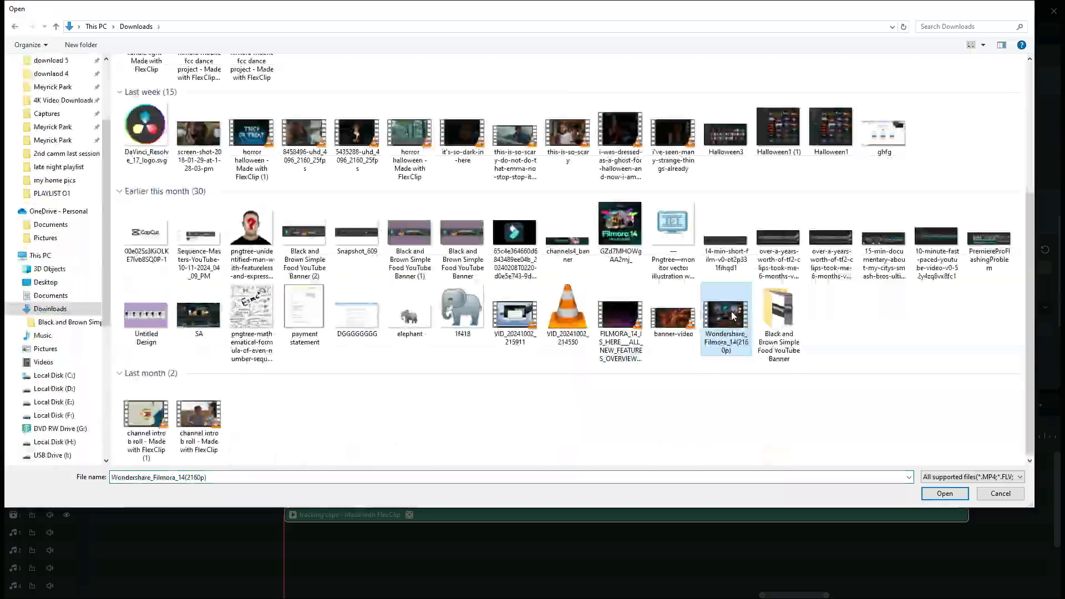
key("Return")
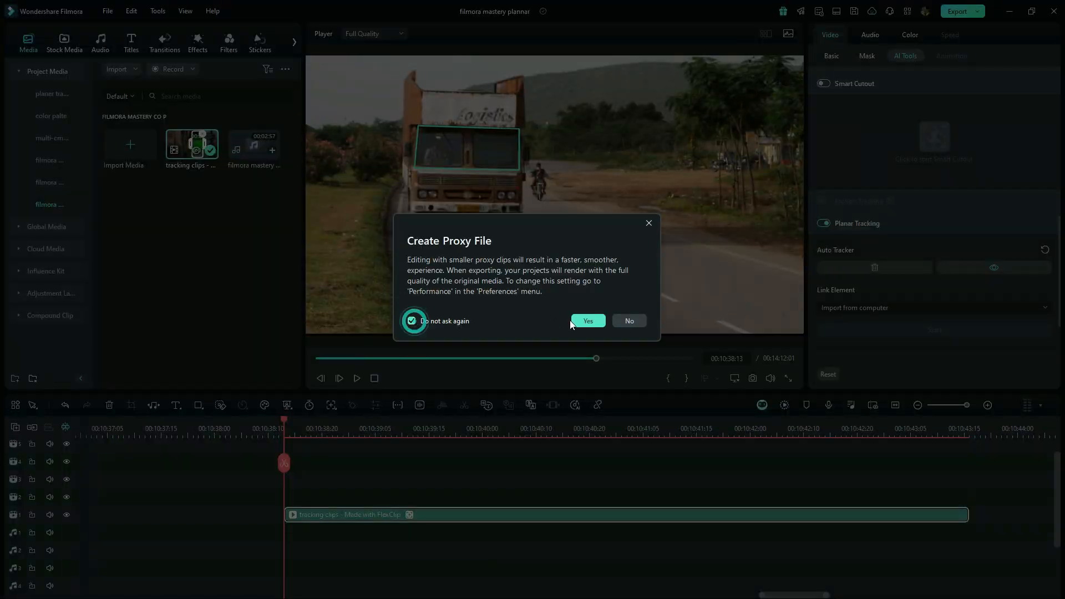
left_click(573, 318)
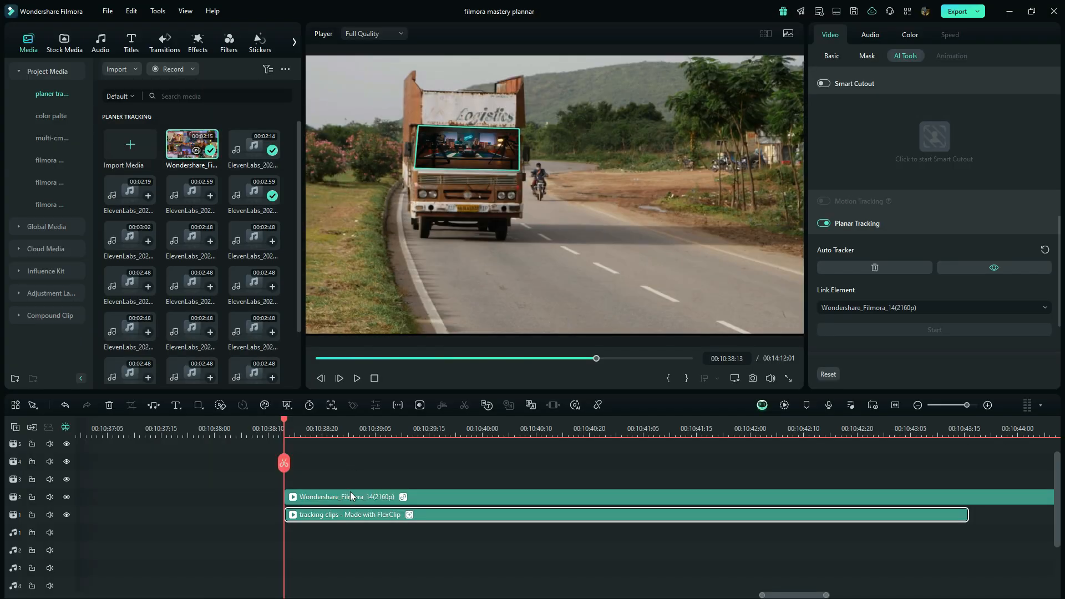
Step: Render the timeline preview of the tracked overlay and return the playhead to 00:10:38:22
scroll(350, 491, "up", 1)
left_click_drag(338, 428, 371, 439)
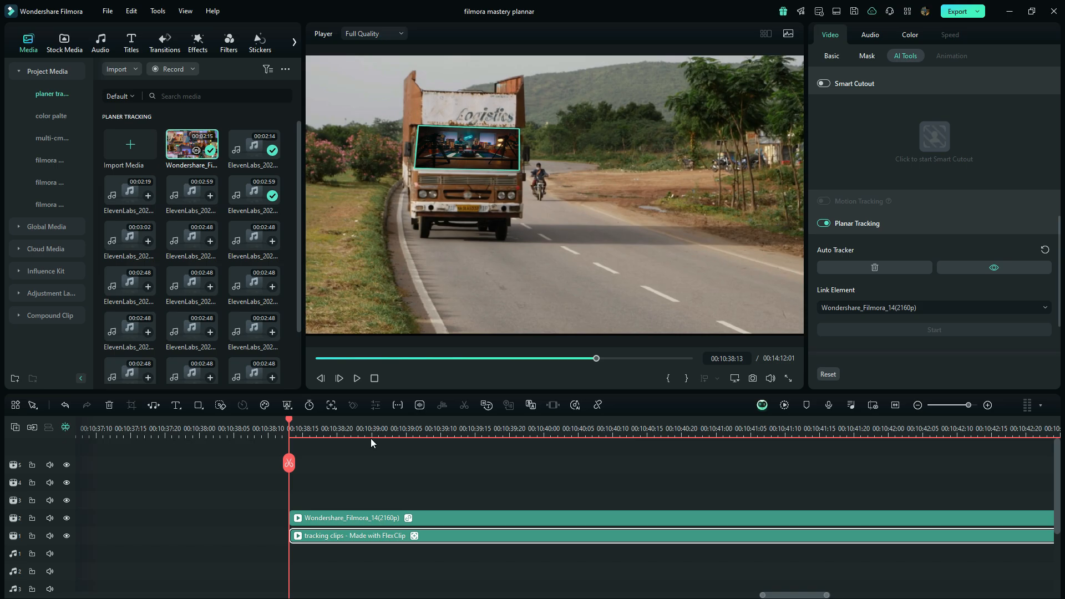
key("Return")
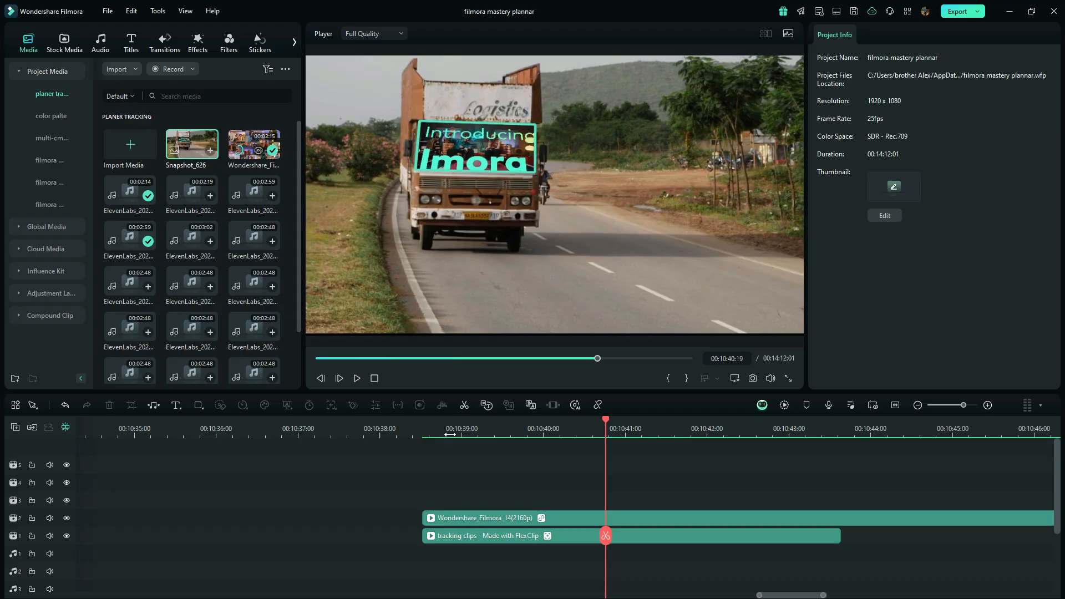
left_click(451, 435)
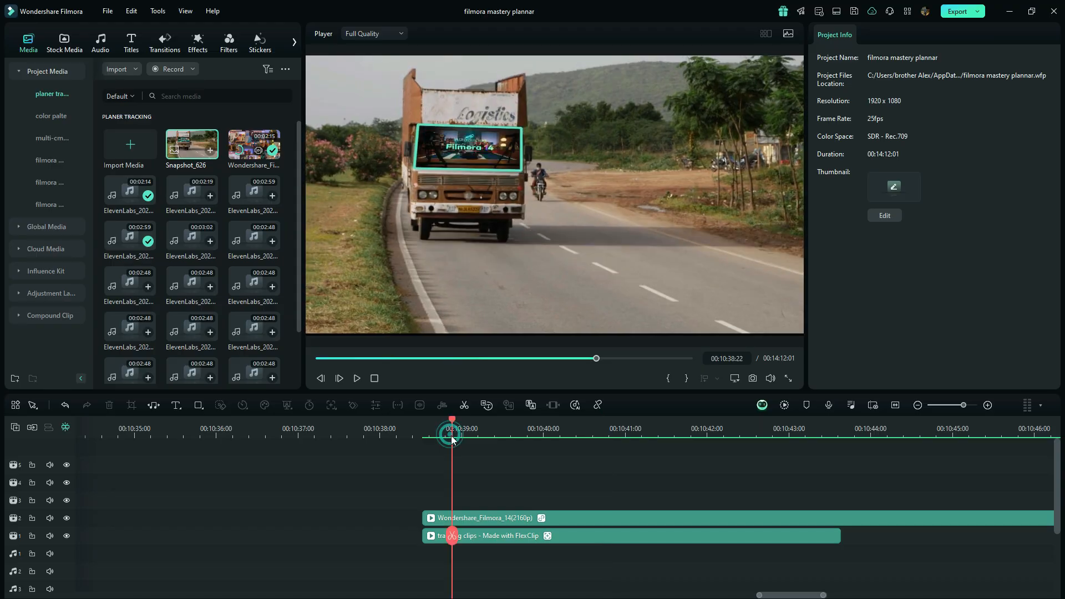
Step: Delete the auto tracker from the truck clip and remove the linked Wondershare_Filmora_14(2160p) video from the timeline
left_click(471, 534)
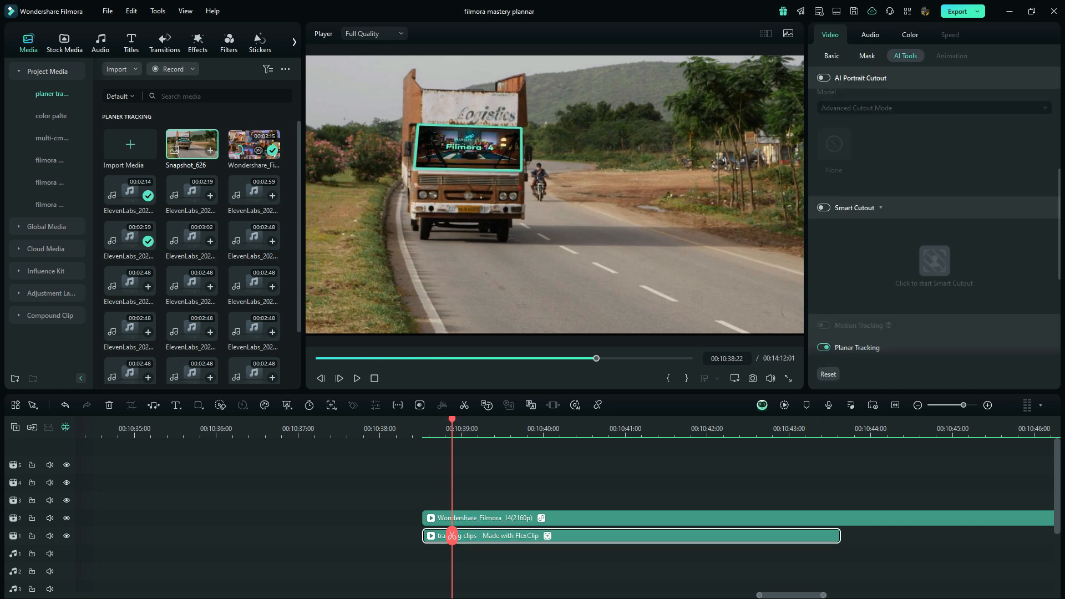
left_click_drag(1060, 213, 1063, 270)
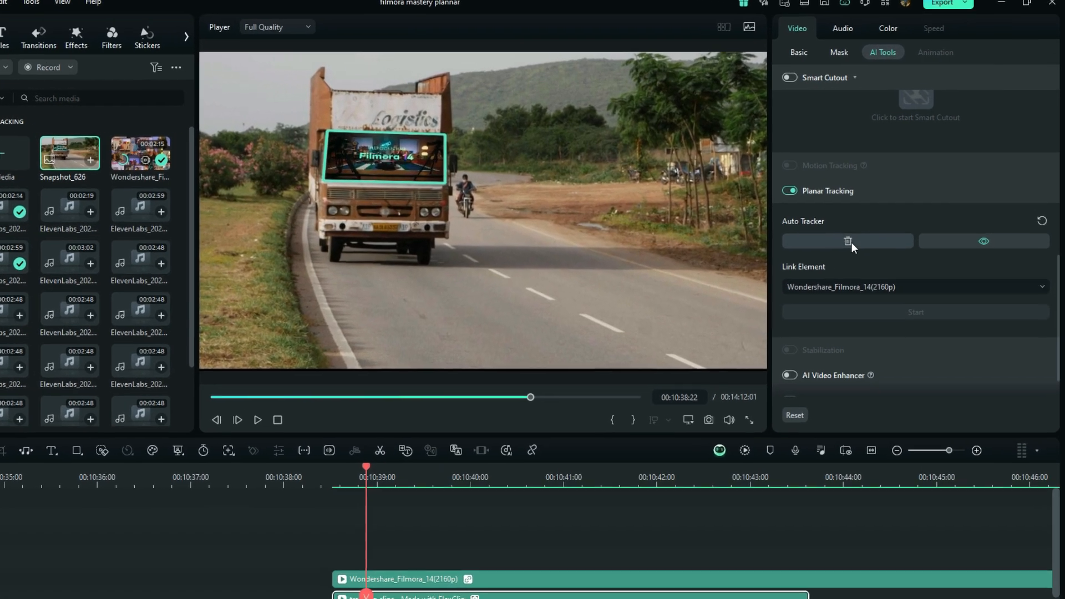
left_click(839, 240)
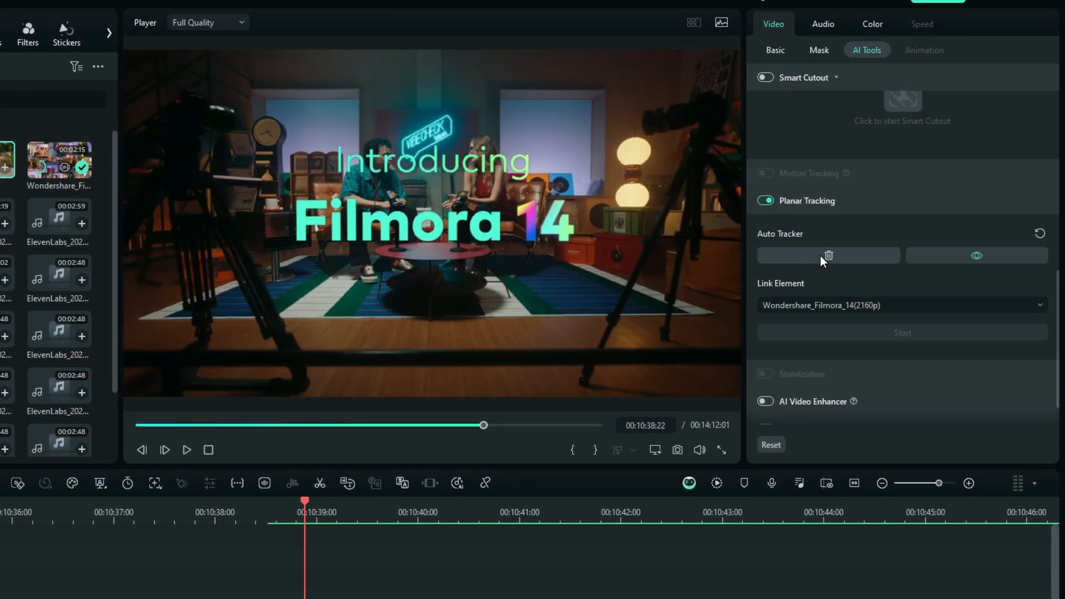
left_click(820, 255)
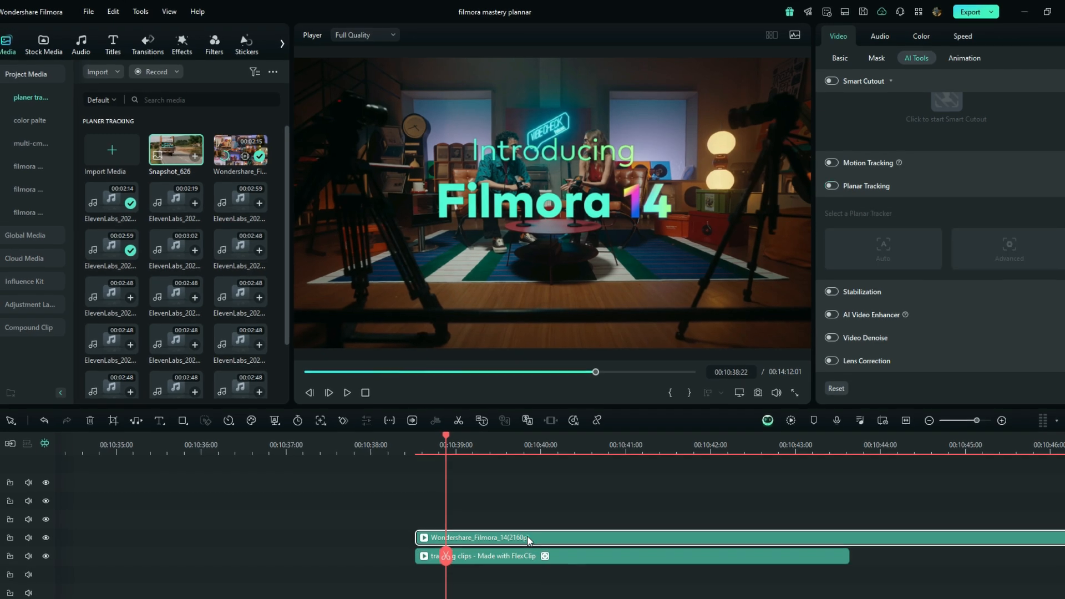
key("Delete")
Step: Add an Advanced planar tracker to the truck clip and set its accuracy to High
left_click(503, 548)
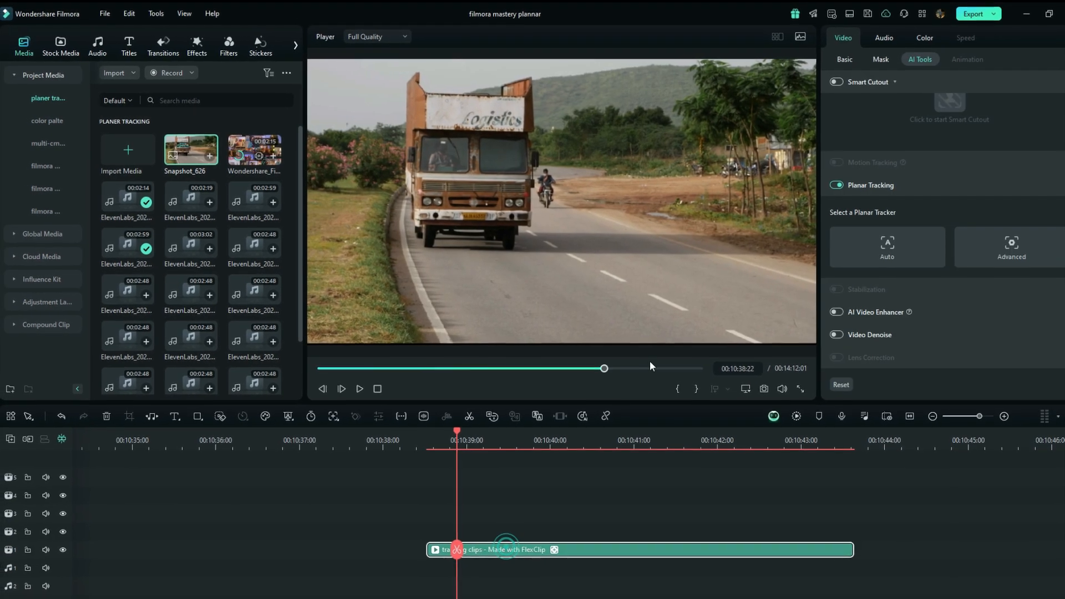
left_click(1012, 247)
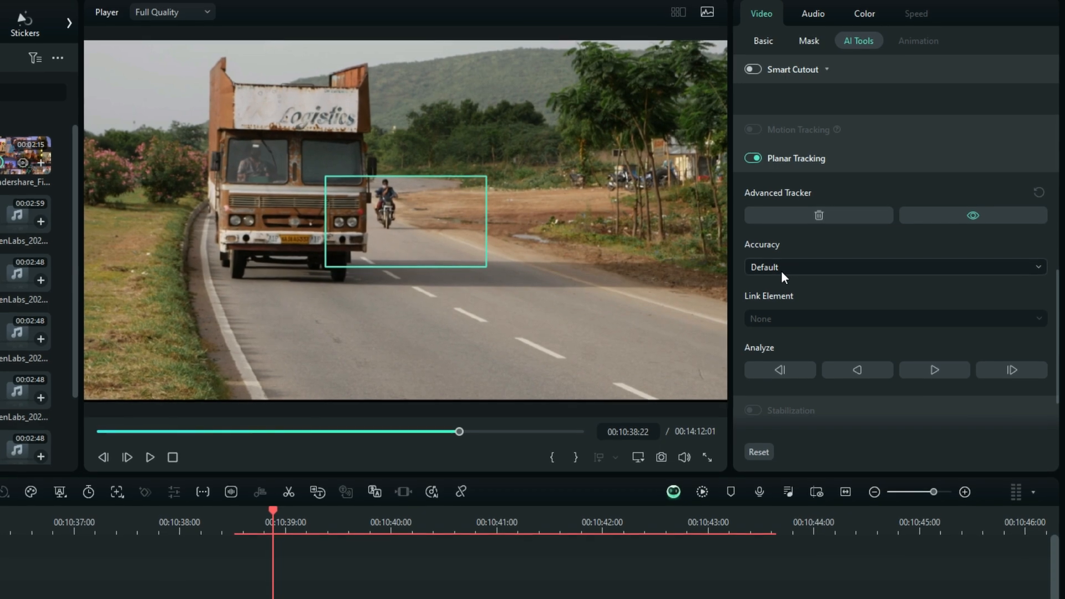
left_click(780, 271)
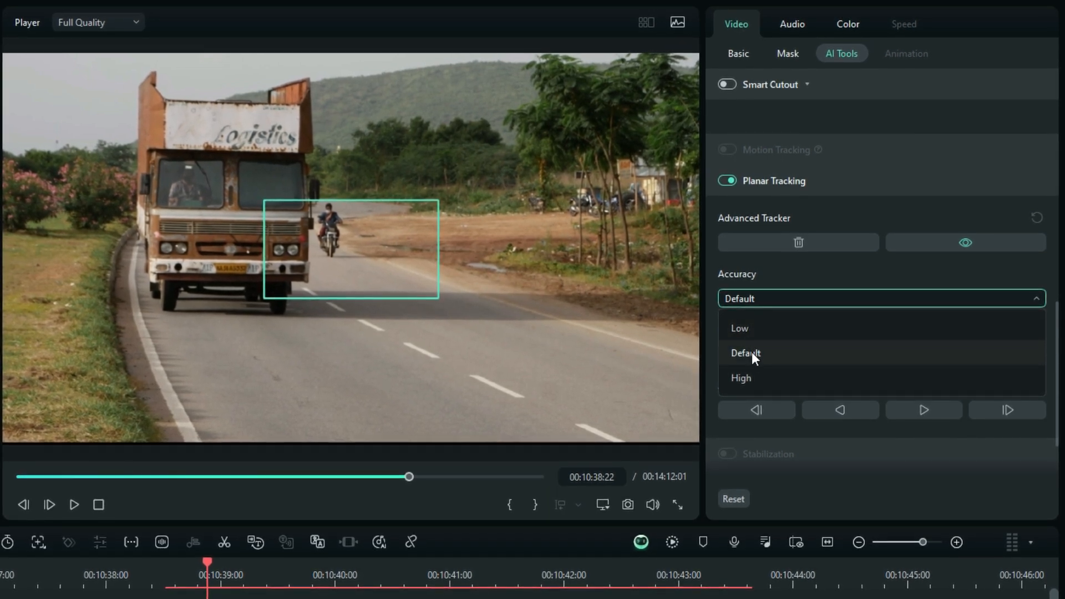
left_click(754, 377)
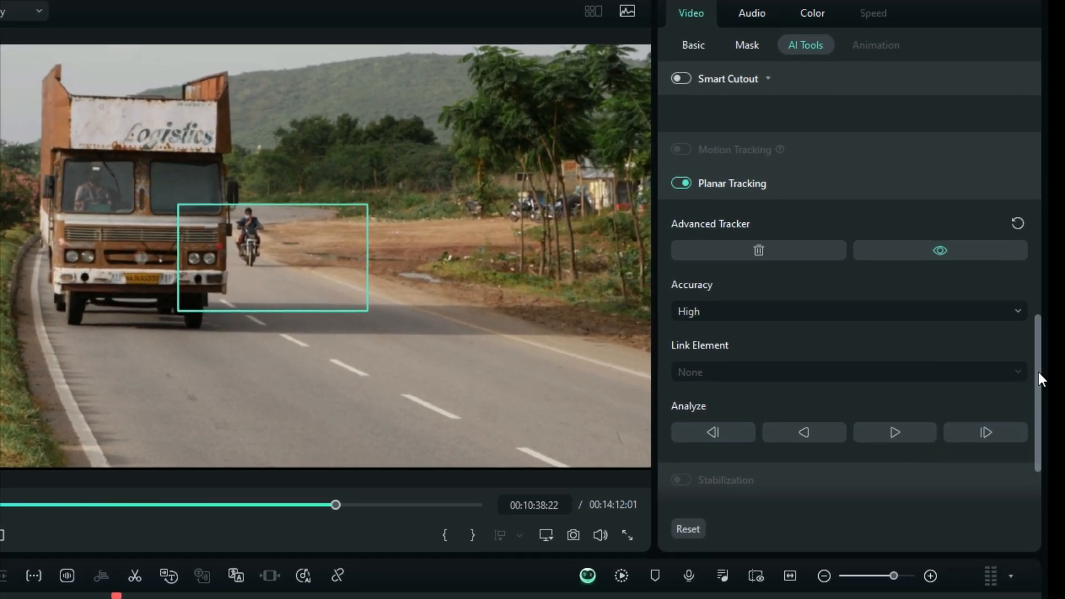
Step: Move the playhead on the truck clip to 00:10:38:21
scroll(1038, 370, "down", 3)
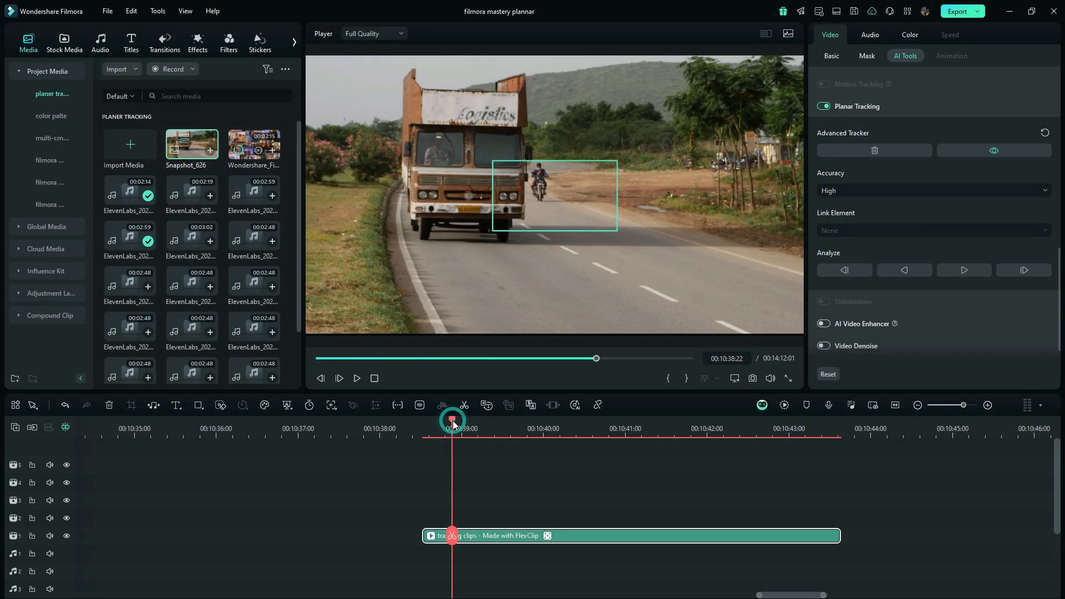
left_click_drag(452, 421, 449, 421)
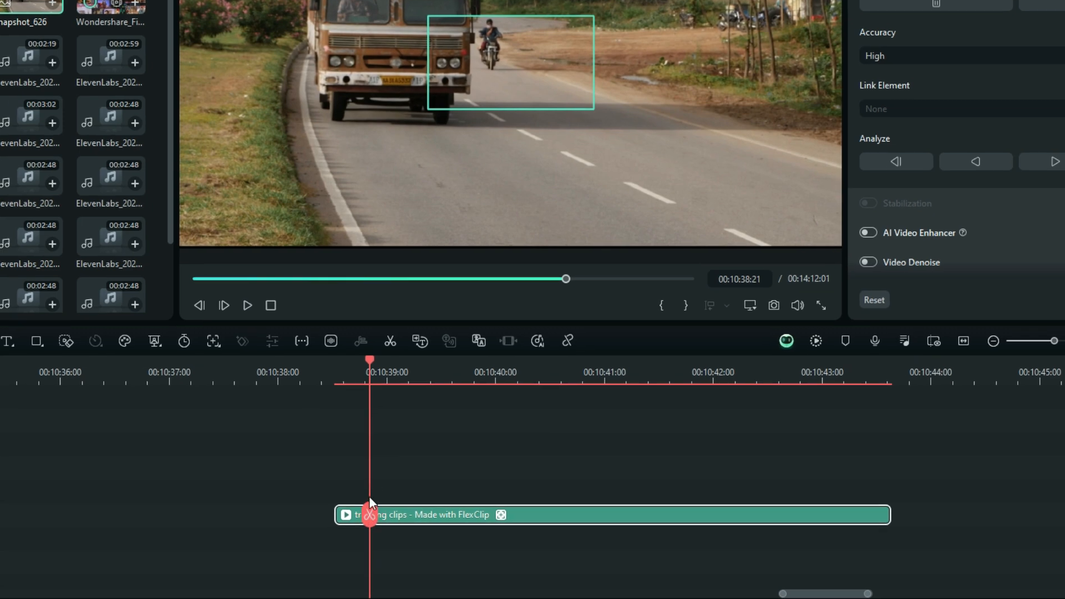